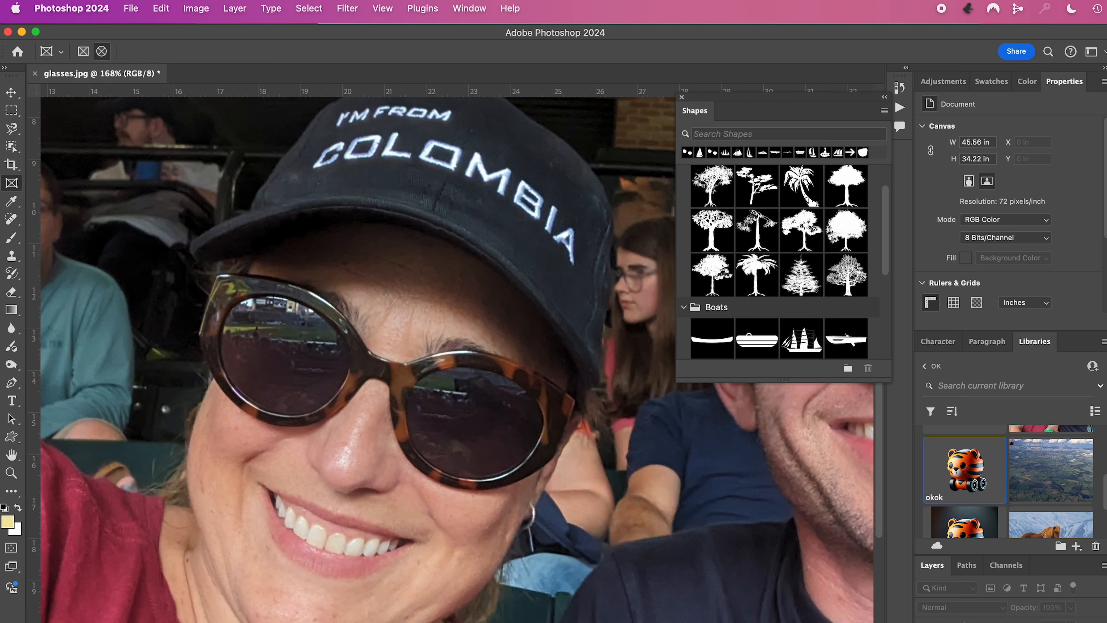
# Convert the locked background of the photo into an editable layer named Layer 0.
pyautogui.doubleClick(980, 622)
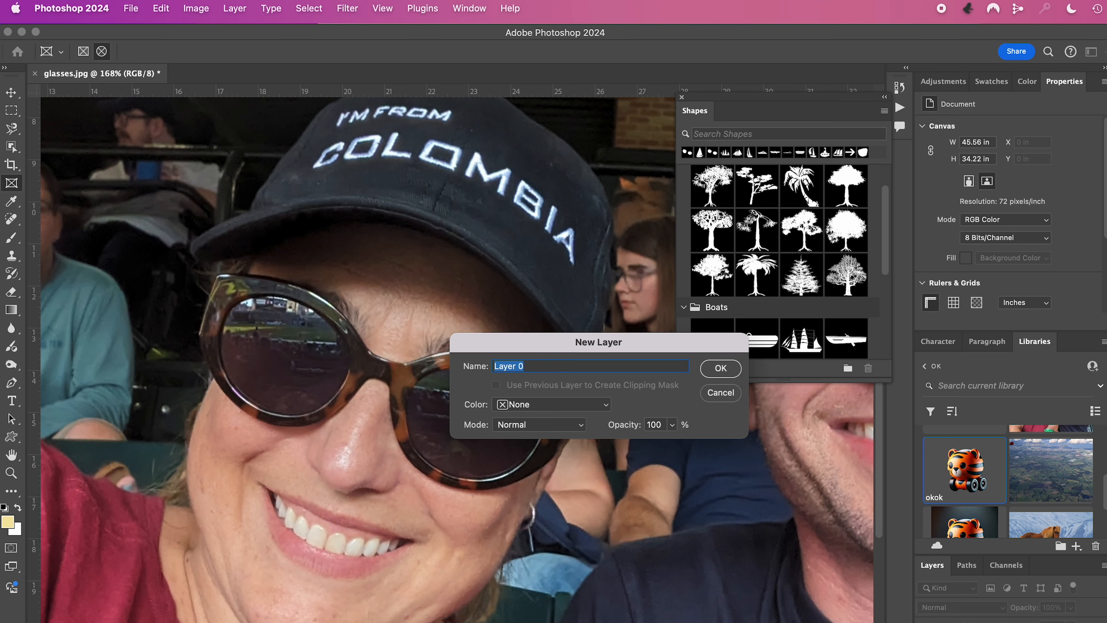
pyautogui.click(719, 370)
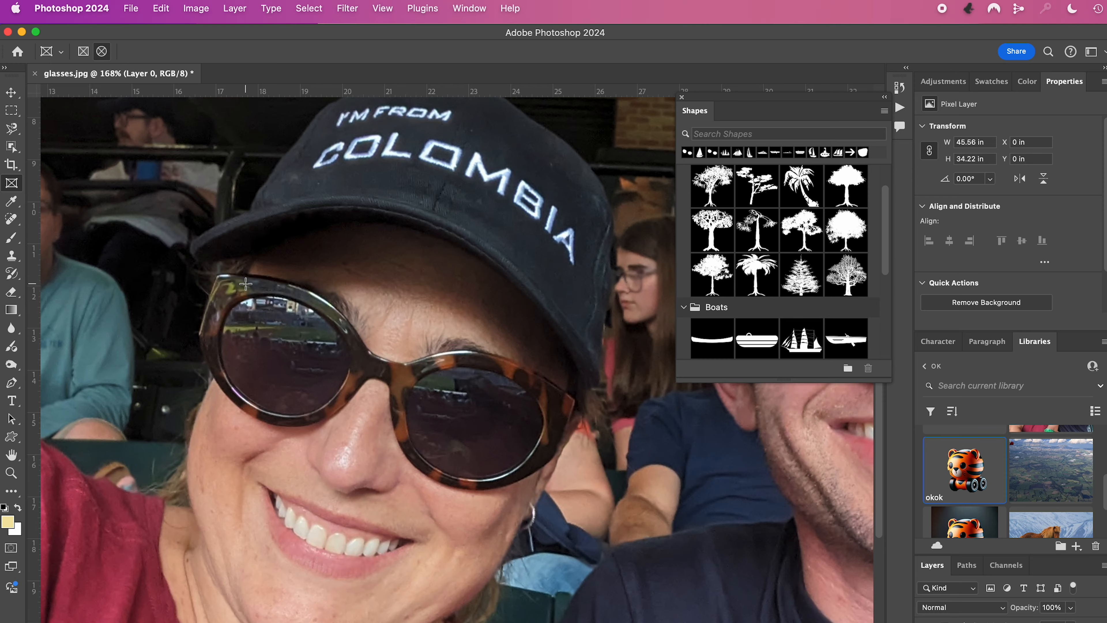
# Activate the Magnetic Lasso tool and try its new, add and subtract selection modes, ending with intersect.
pyautogui.scroll(6, 246, 284)
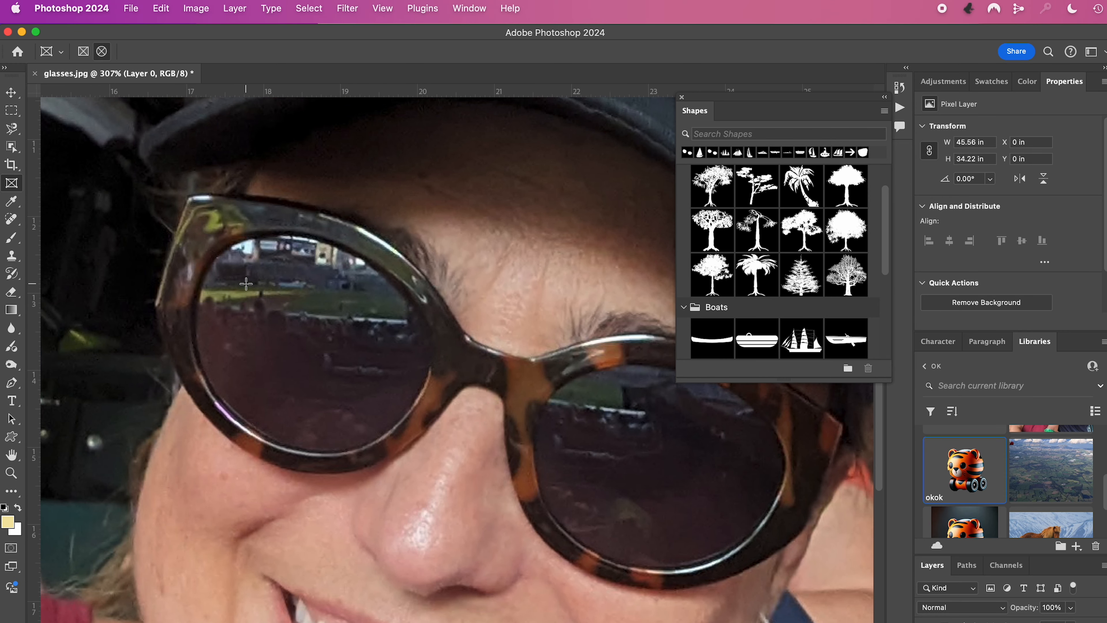
pyautogui.scroll(3, 246, 284)
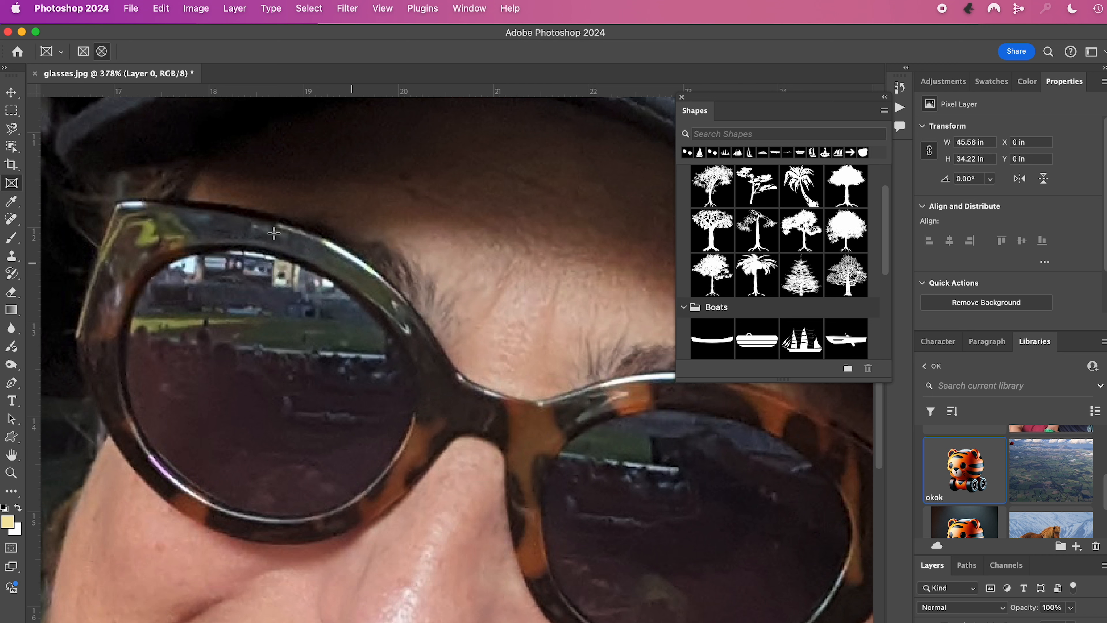
pyautogui.click(14, 134)
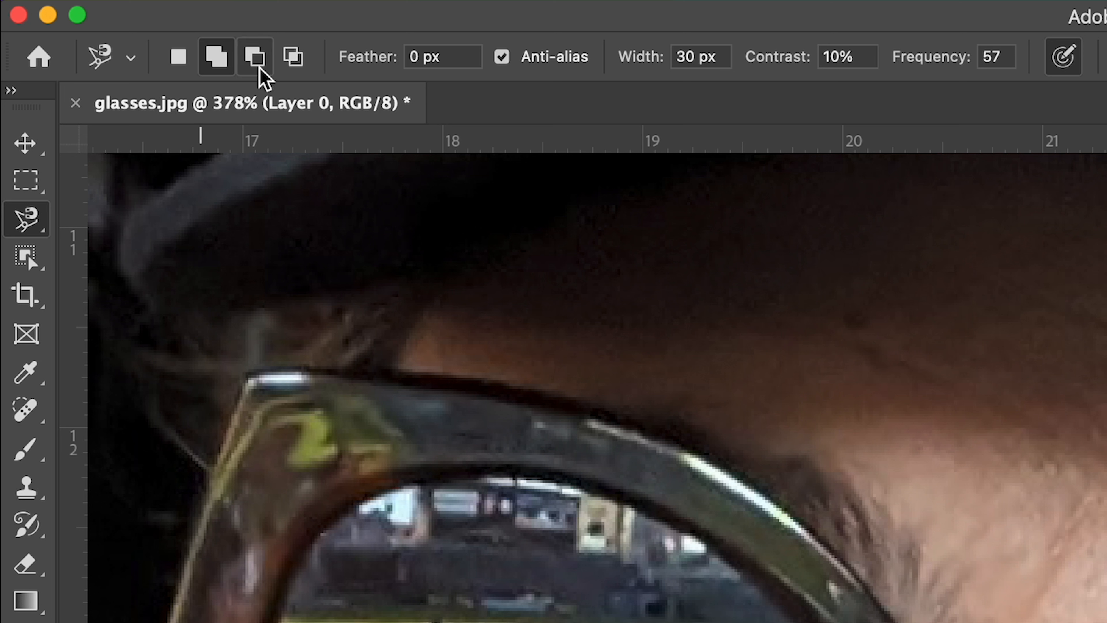
pyautogui.click(183, 69)
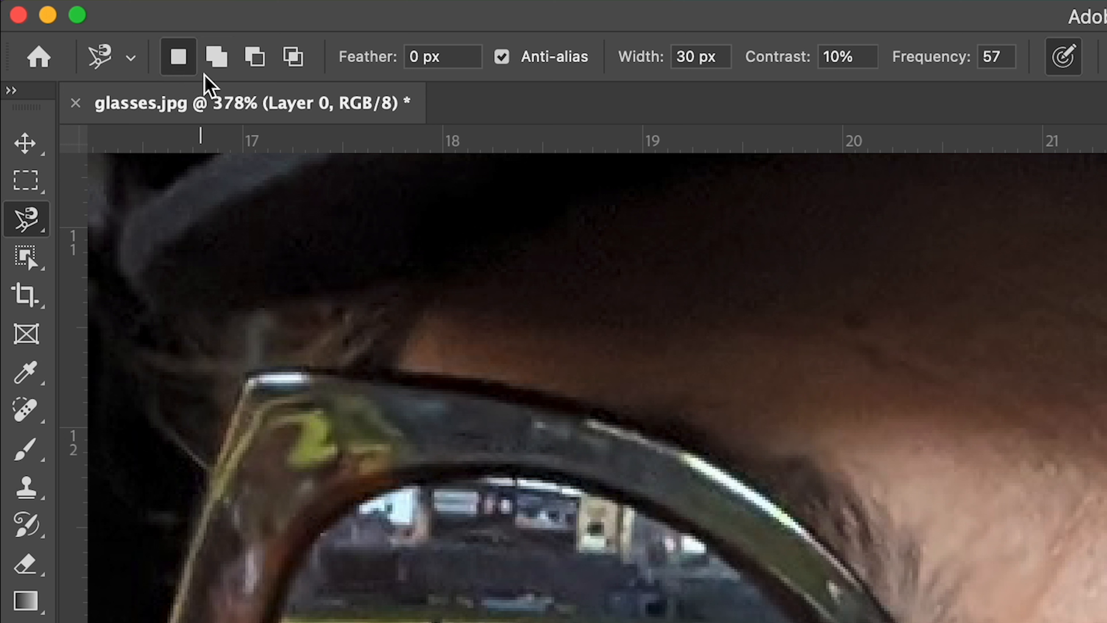
pyautogui.click(211, 49)
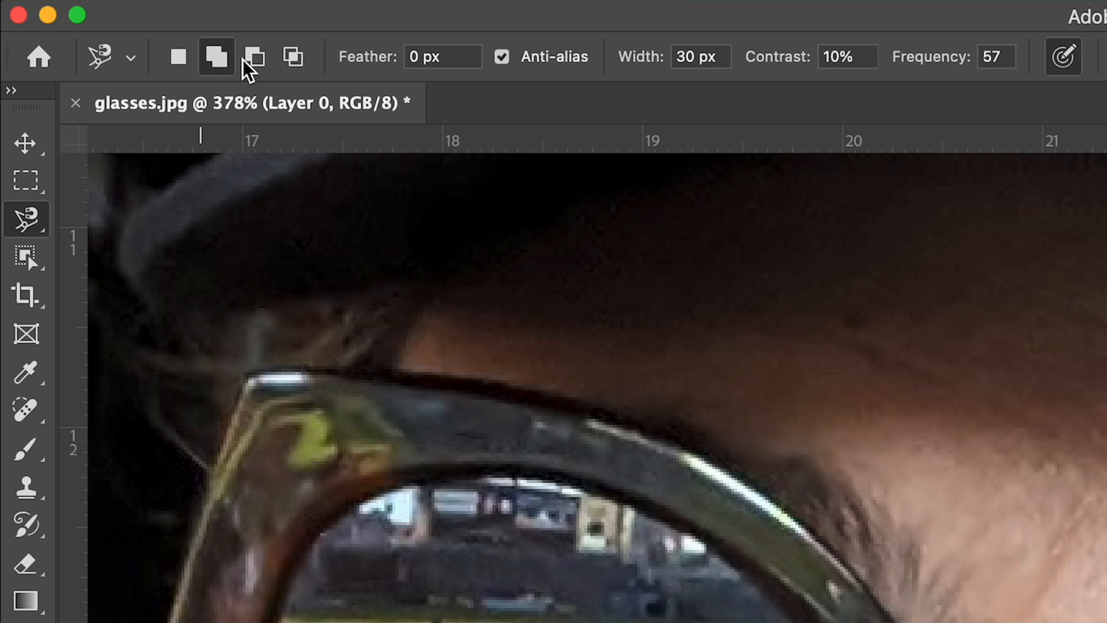
pyautogui.click(252, 60)
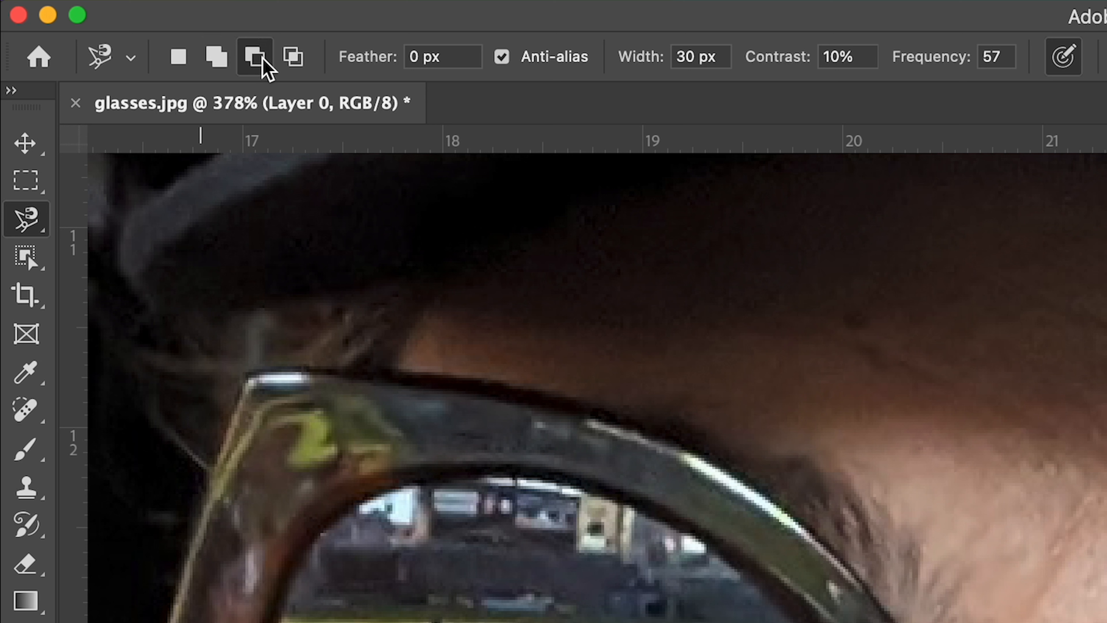
pyautogui.click(297, 56)
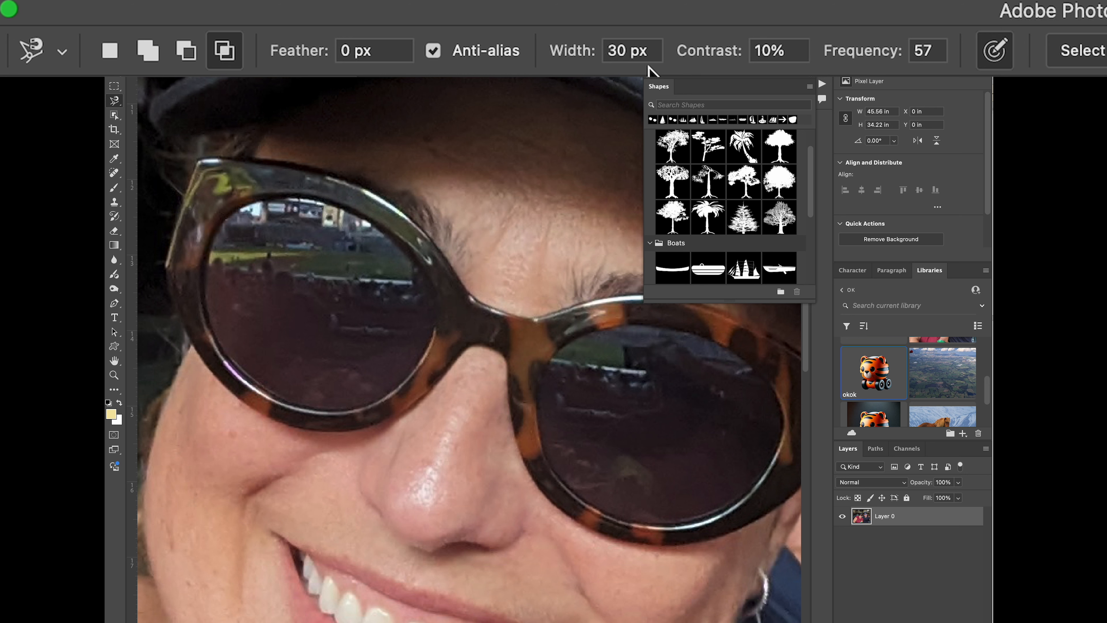
# Trace a closed Magnetic Lasso selection around the left-hand lens of the woman's sunglasses.
pyautogui.scroll(-2, 284, 160)
pyautogui.hscroll(-2, 284, 160)
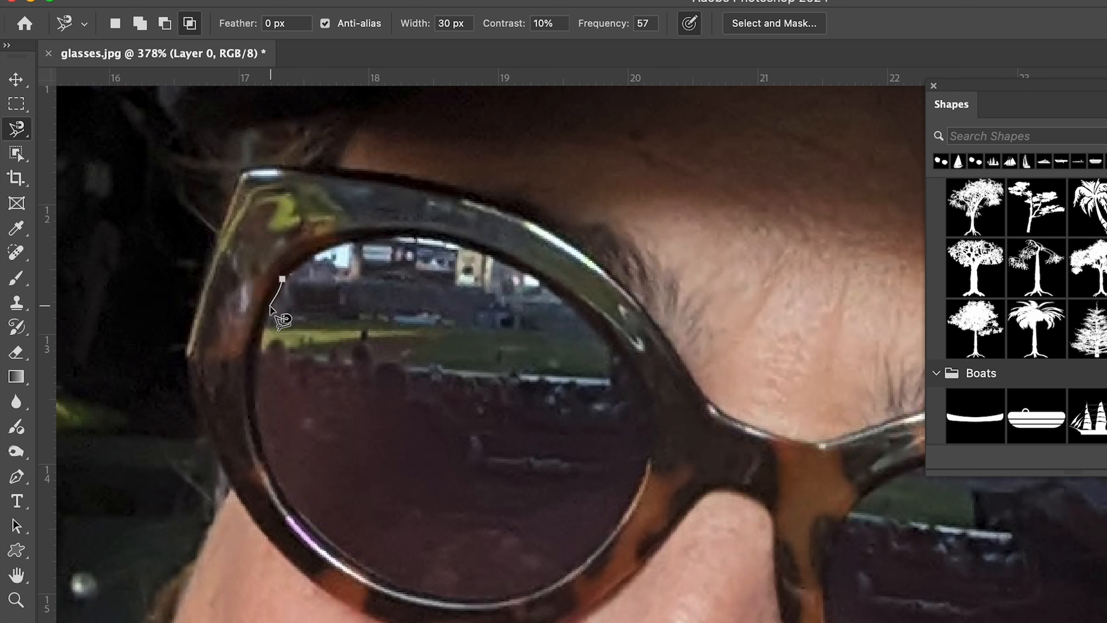
pyautogui.click(261, 325)
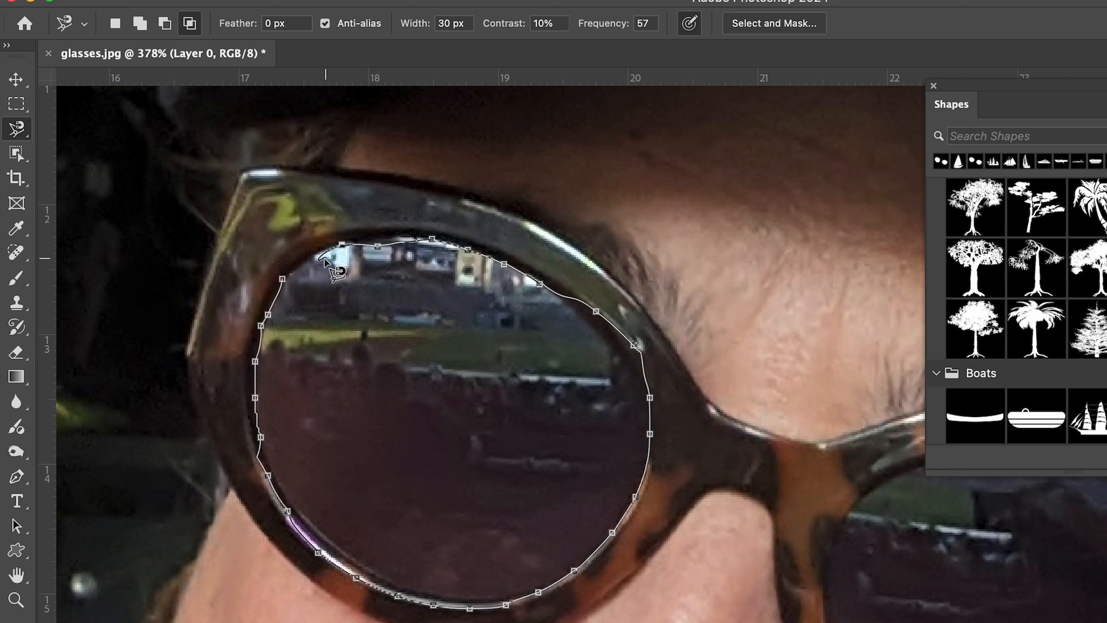
pyautogui.click(284, 280)
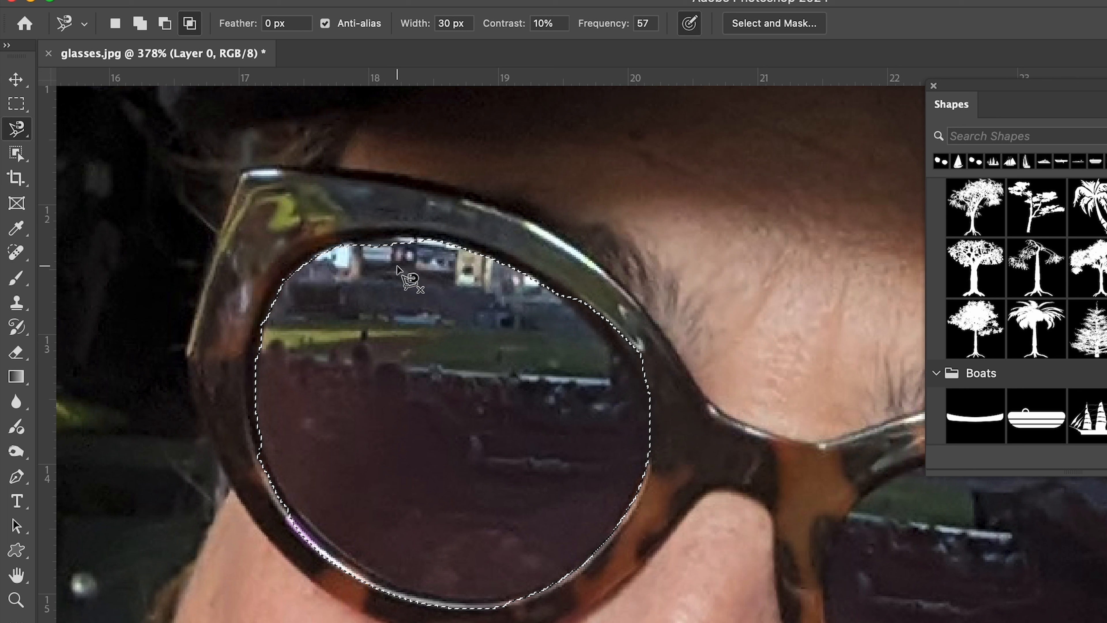
# Refine the lens selection with the Lasso tool, adding the missed left edge and subtracting the excess at the upper right.
pyautogui.rightClick(19, 133)
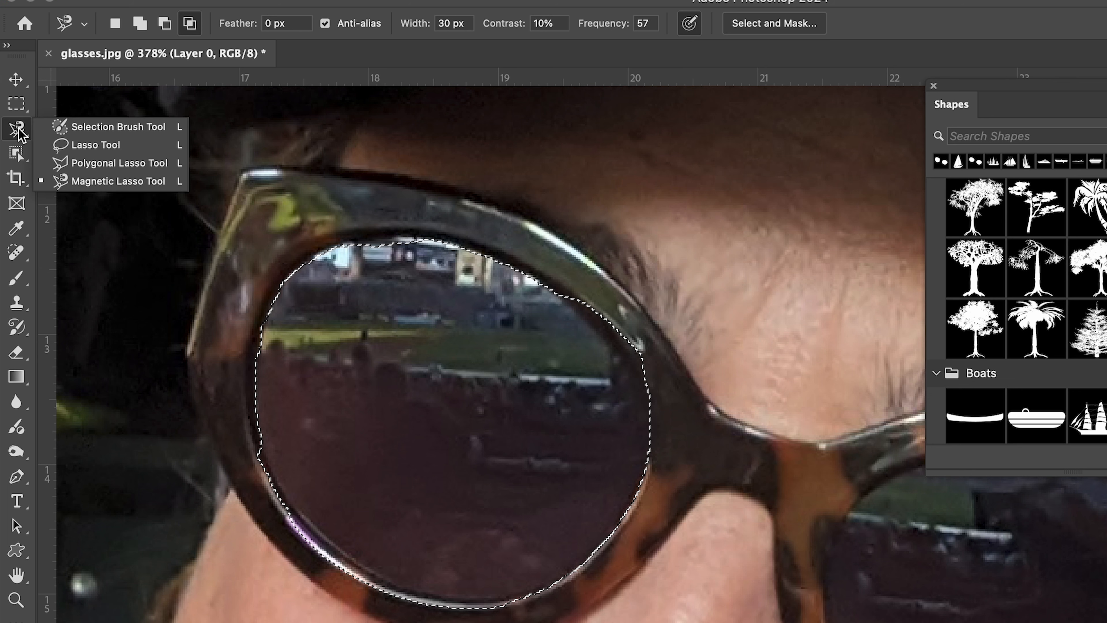
pyautogui.click(87, 141)
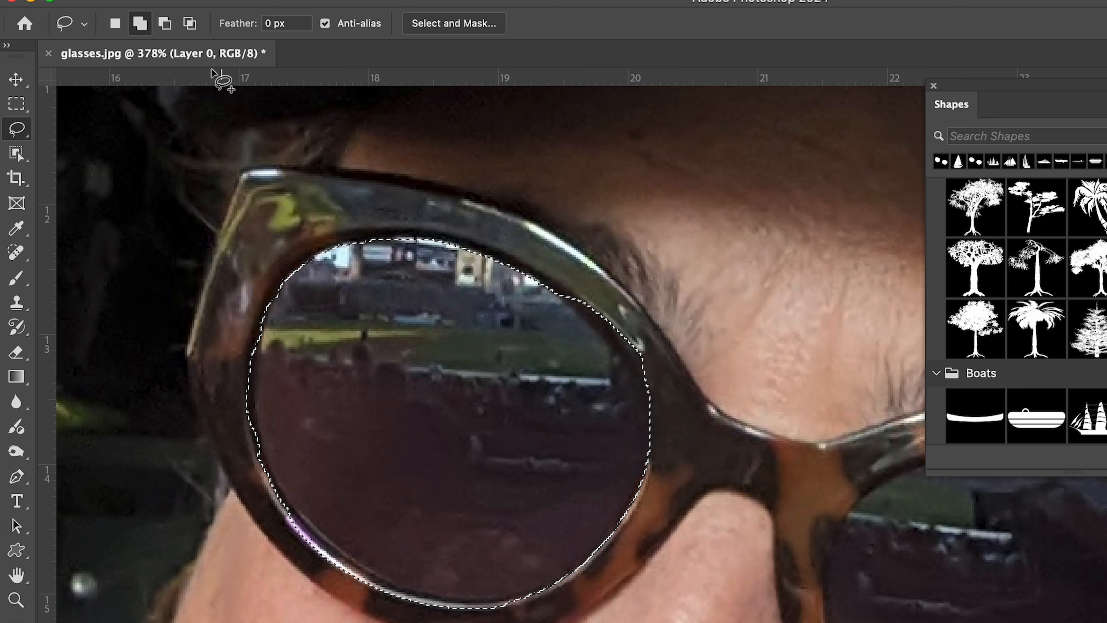
pyautogui.click(164, 23)
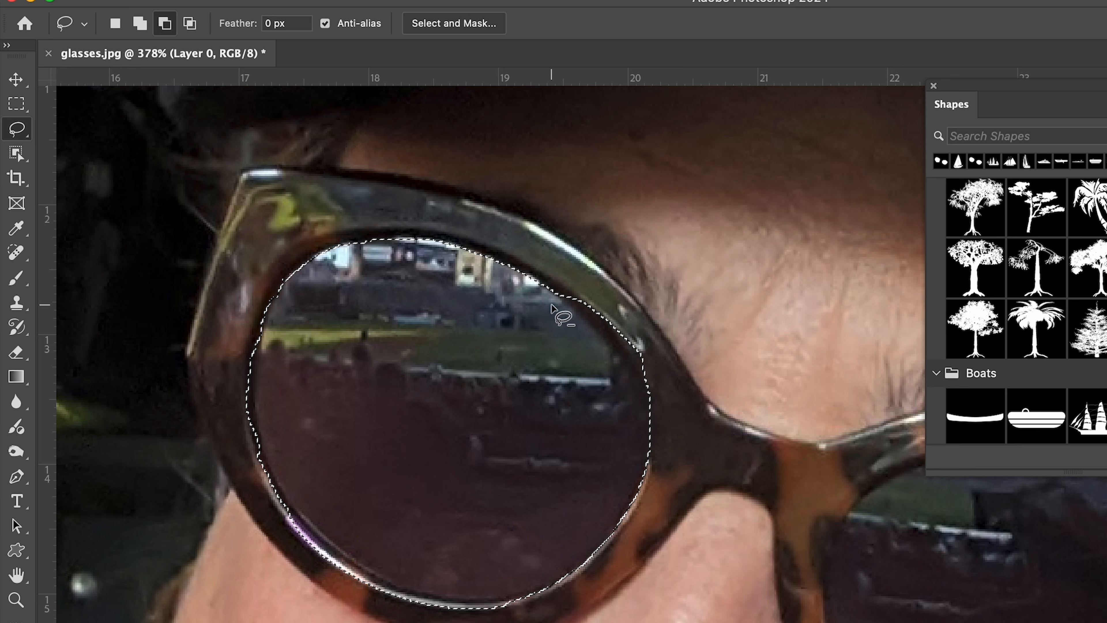
pyautogui.moveTo(554, 283)
pyautogui.mouseDown()
pyautogui.moveTo(648, 389)
pyautogui.moveTo(668, 396)
pyautogui.moveTo(655, 320)
pyautogui.moveTo(566, 275)
pyautogui.mouseUp()
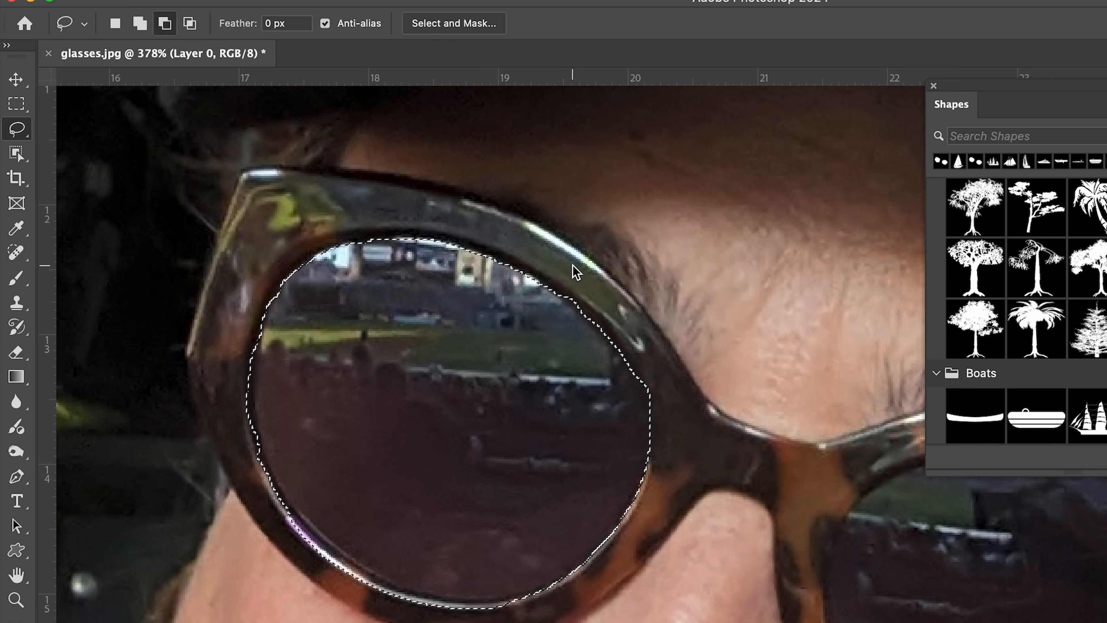
# Add the woman's right-hand lens to the selection with the Magnetic Lasso, removing stray anchor points while tracing its edge.
pyautogui.hscroll(3, 525, 332)
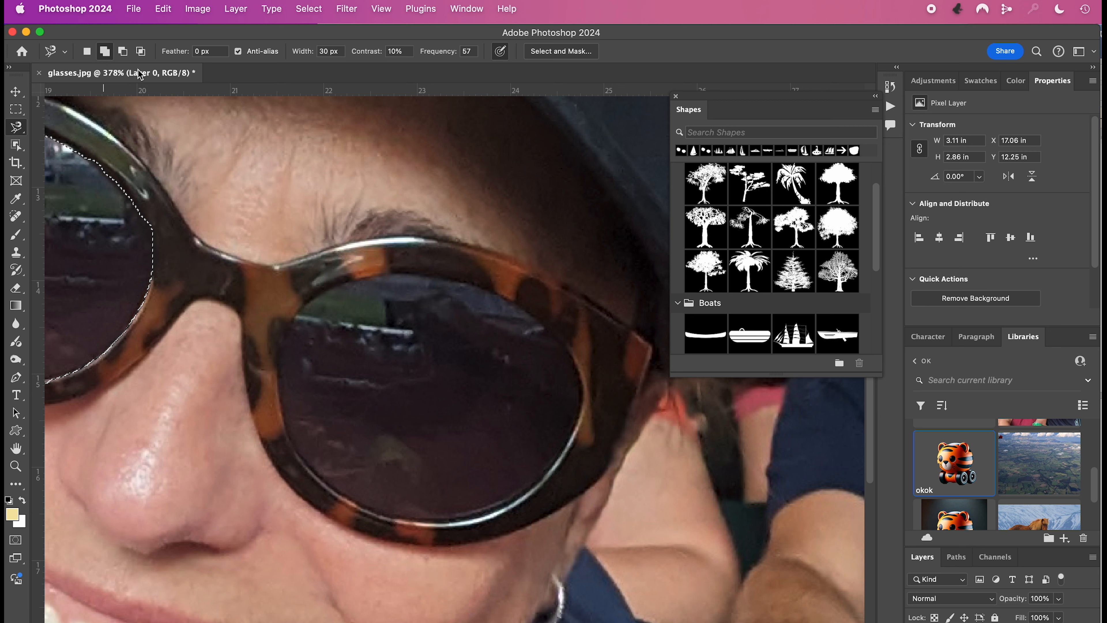
pyautogui.click(299, 310)
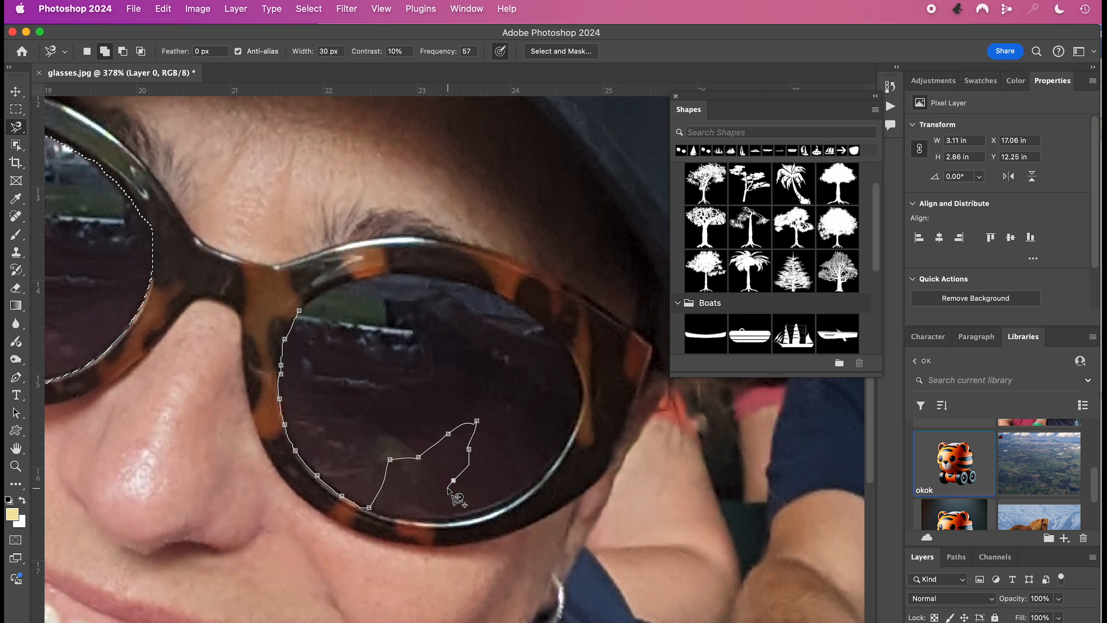
pyautogui.press('BackSpace')
pyautogui.press('BackSpace')
pyautogui.press('BackSpace')
pyautogui.press('BackSpace')
pyautogui.press('BackSpace')
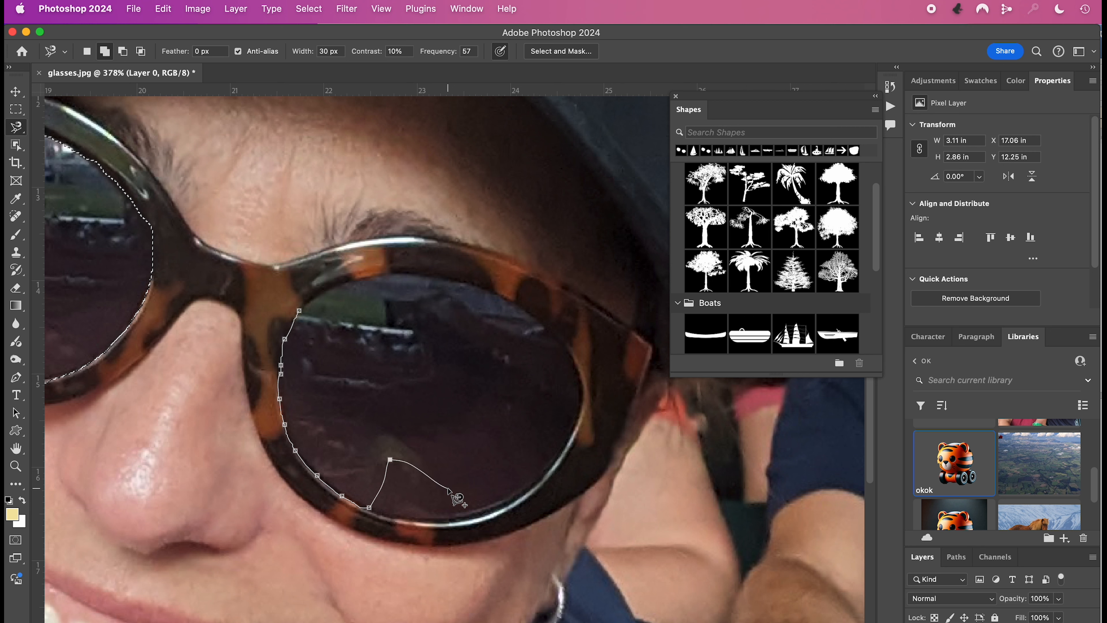
pyautogui.press('BackSpace')
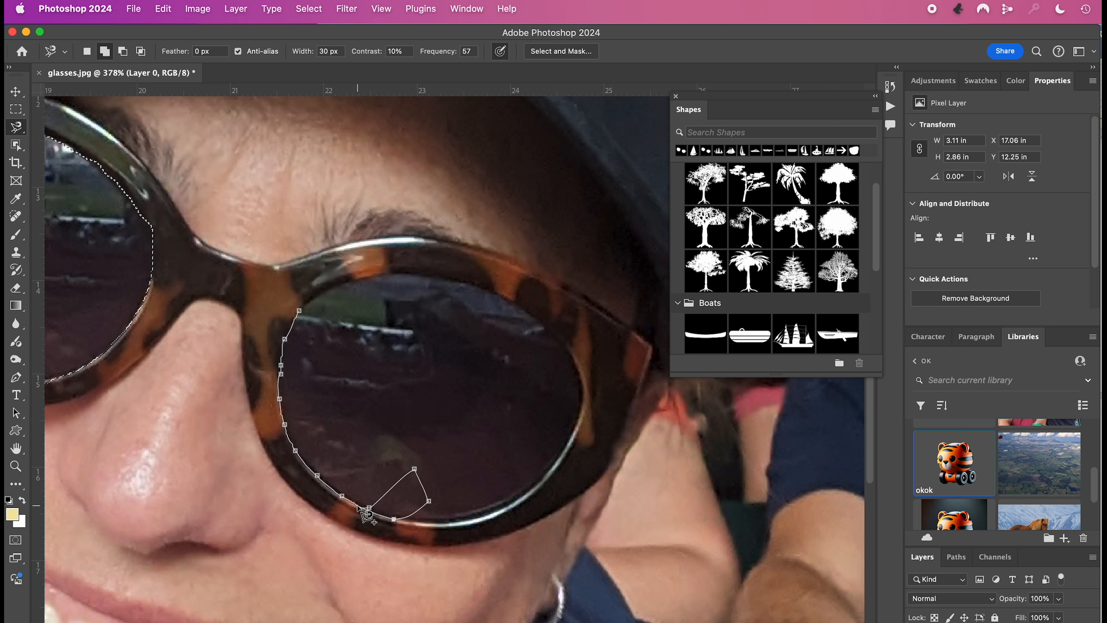
pyautogui.press('BackSpace')
pyautogui.press('BackSpace')
pyautogui.press('BackSpace')
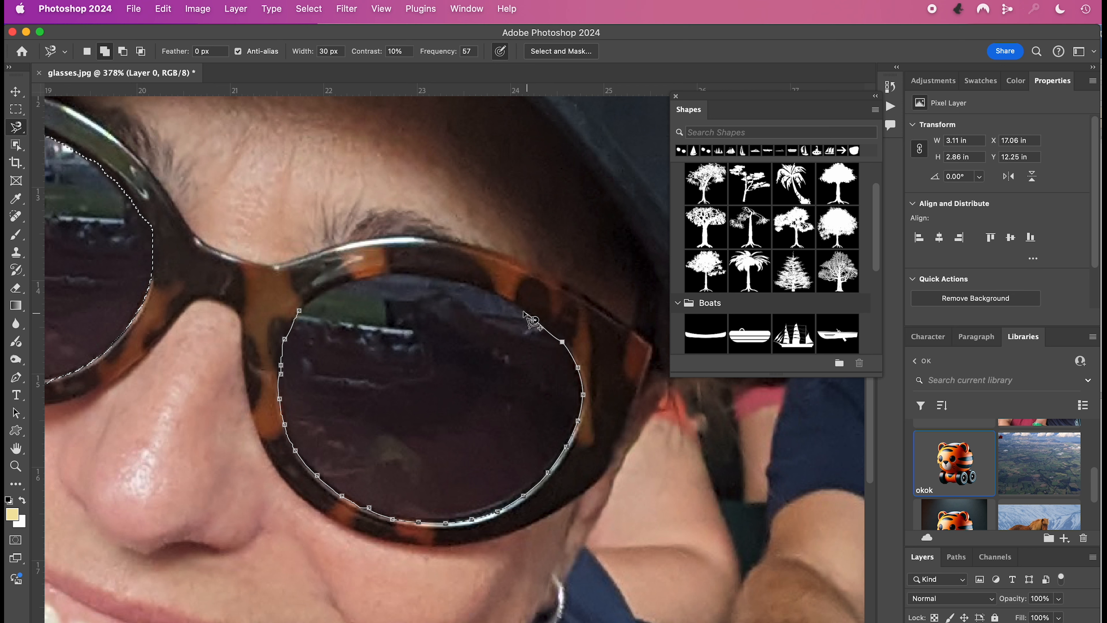
pyautogui.click(300, 310)
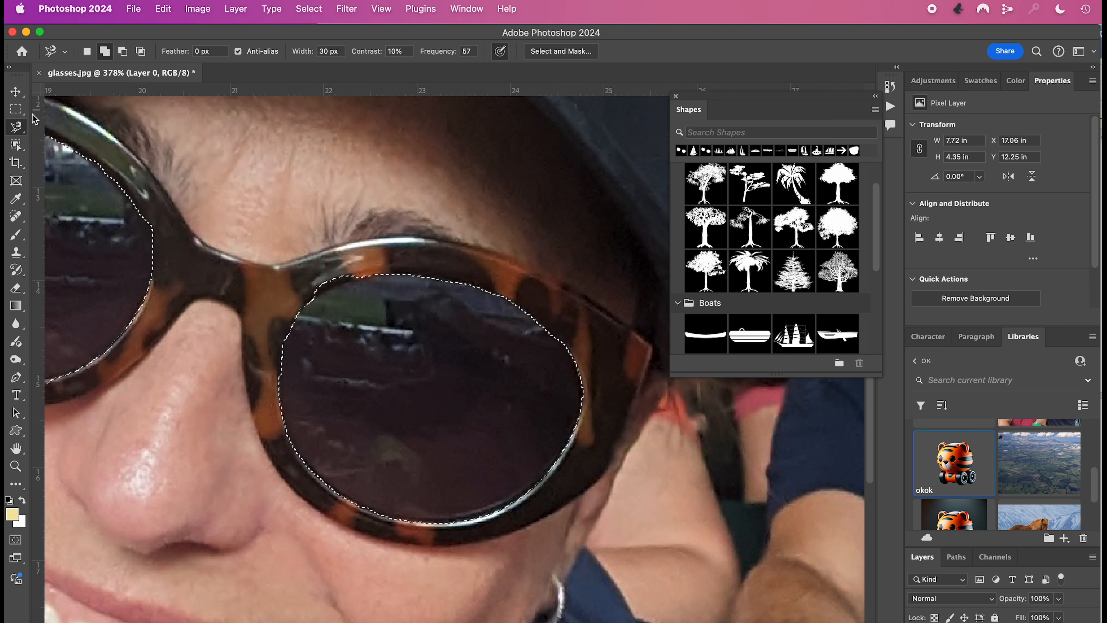
# Subtract the excess at the upper-left edge of the right-hand lens selection with the Lasso tool.
pyautogui.rightClick(15, 127)
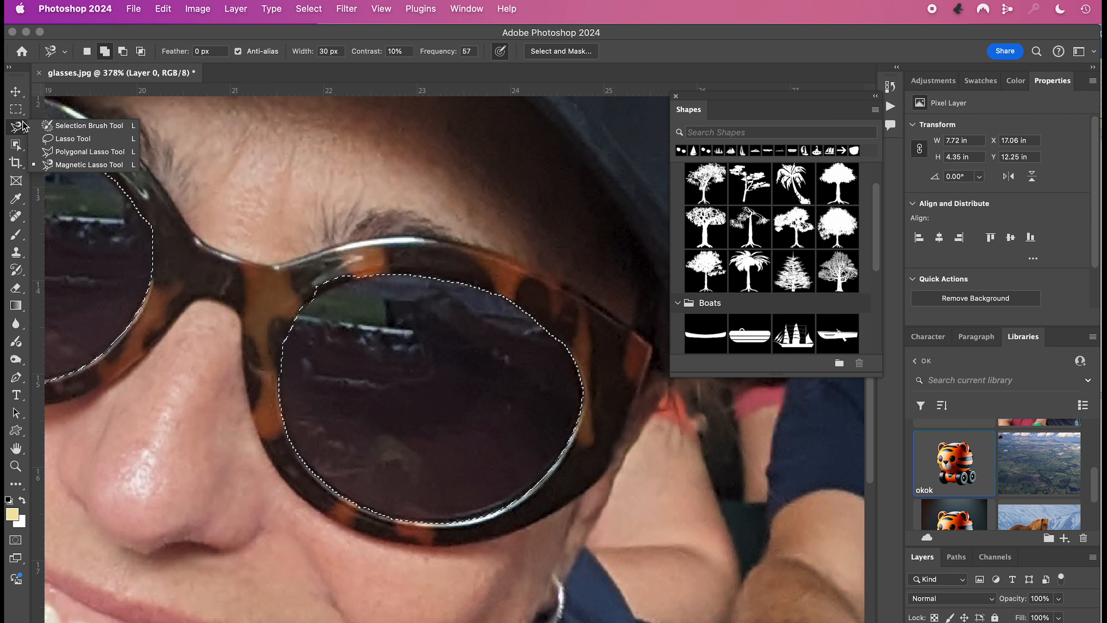
pyautogui.click(51, 139)
pyautogui.moveTo(299, 306)
pyautogui.mouseDown()
pyautogui.moveTo(349, 277)
pyautogui.moveTo(305, 301)
pyautogui.mouseUp()
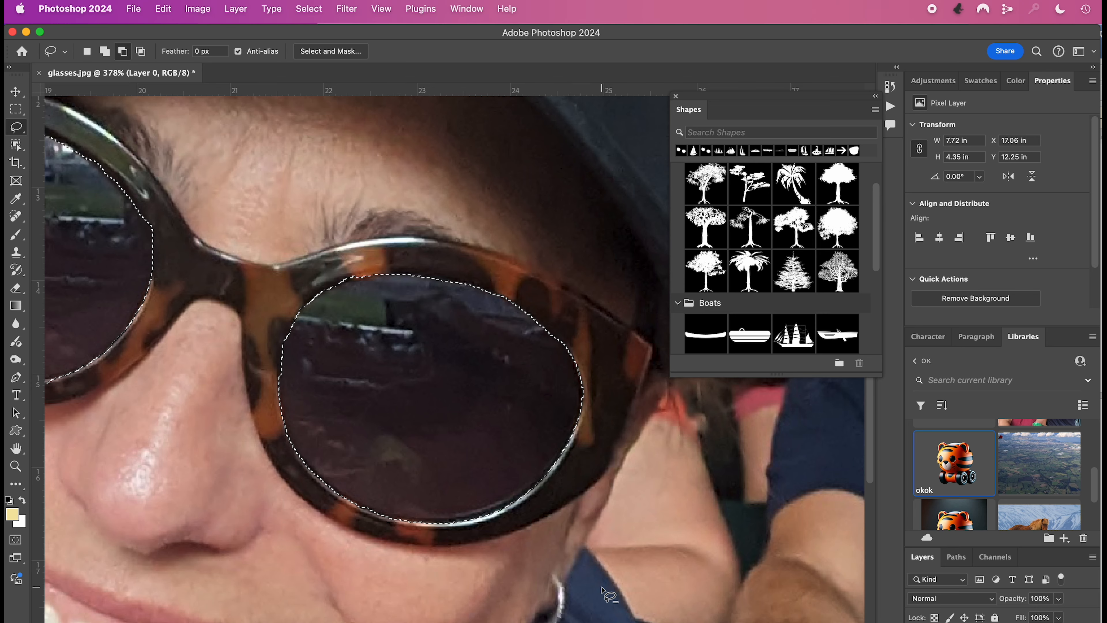
# Convert the selection of both lenses into a work path with a tolerance of 2.0 pixels.
pyautogui.press('super+minus')
pyautogui.press('v')
pyautogui.press('super+minus')
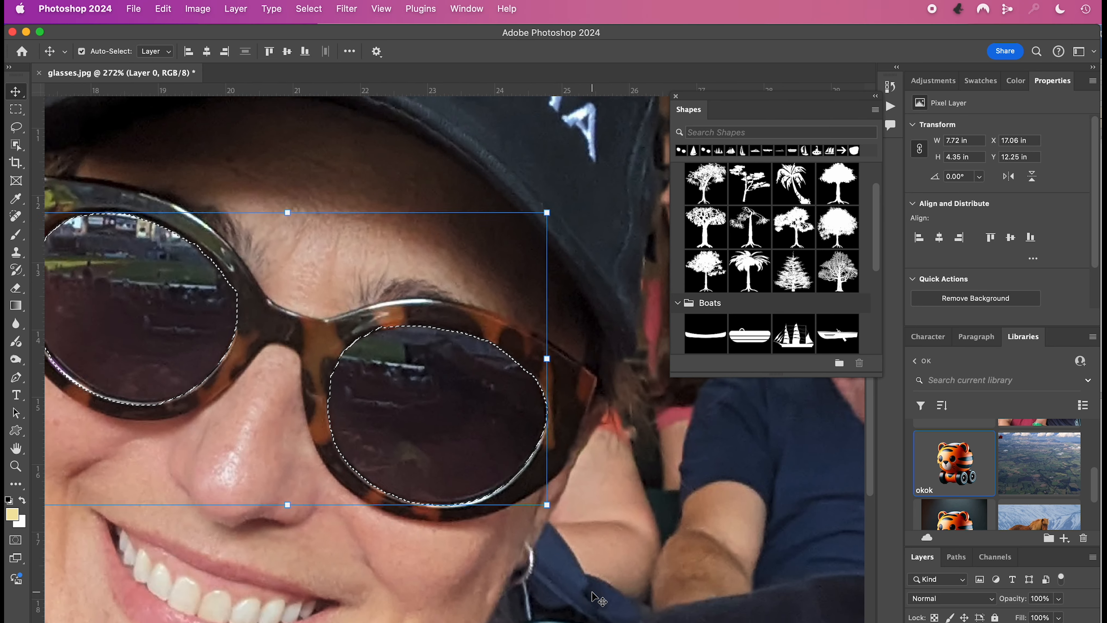
pyautogui.scroll(-5, 598, 598)
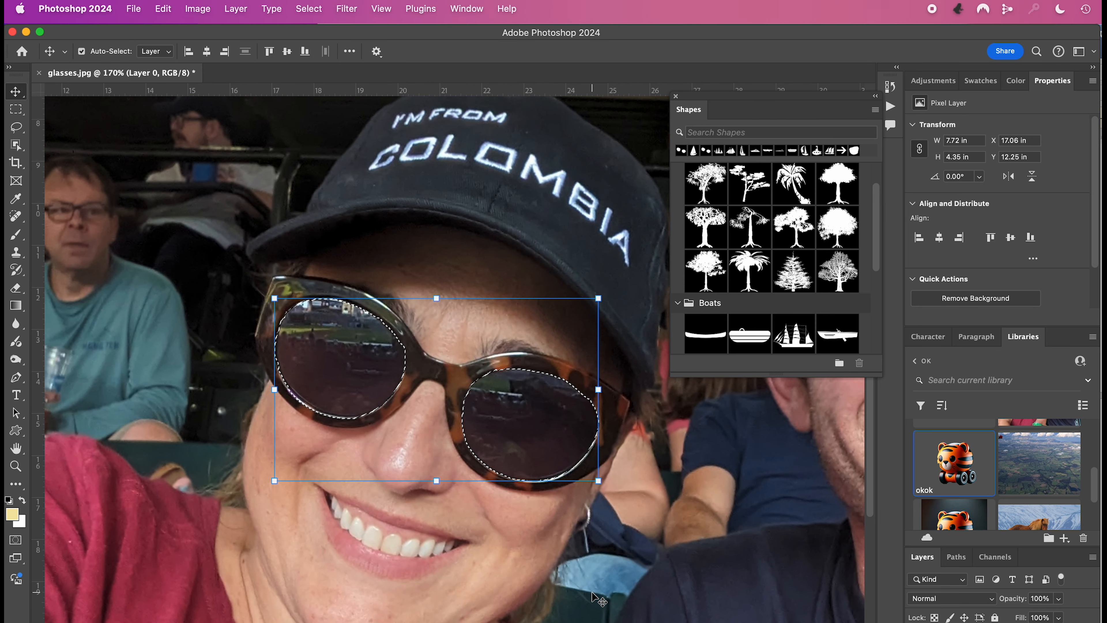
pyautogui.scroll(-2, 597, 600)
pyautogui.scroll(-2, 589, 600)
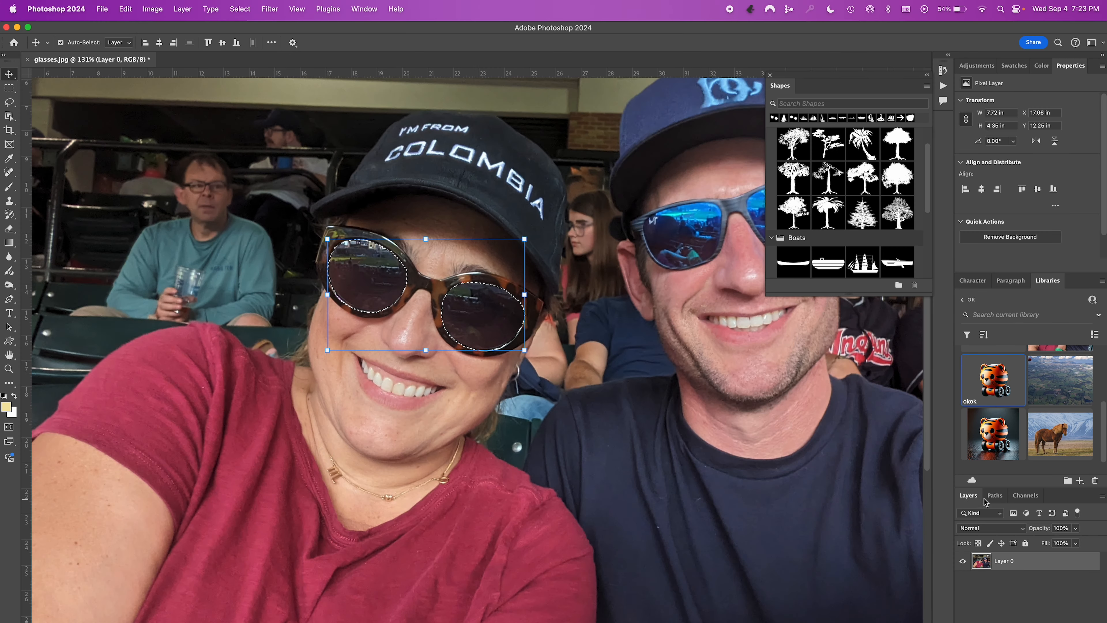
pyautogui.click(993, 496)
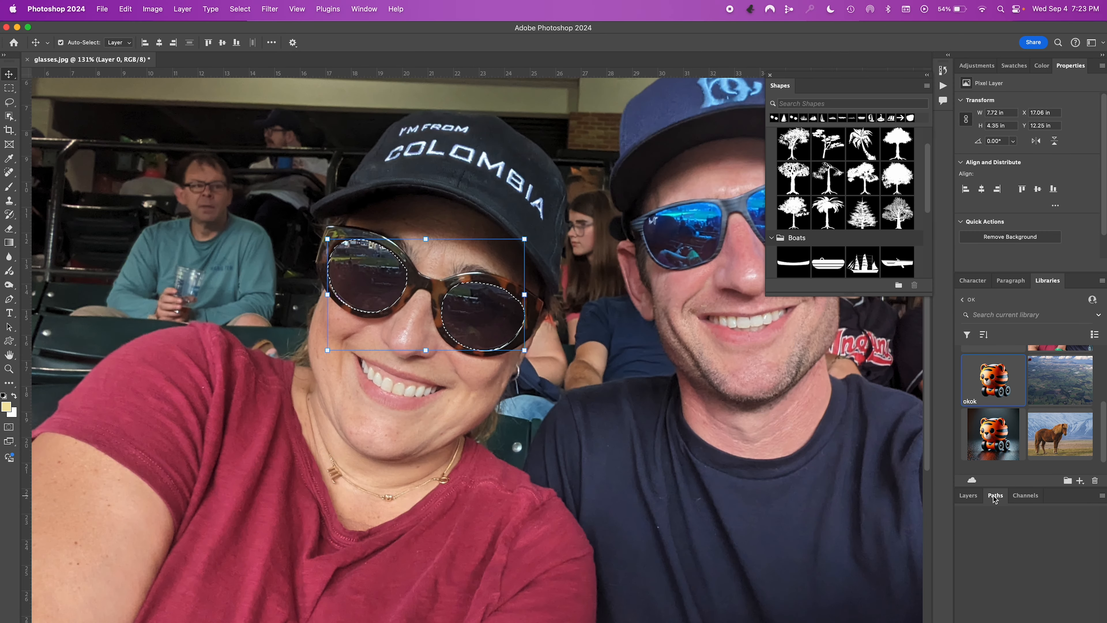
pyautogui.click(1102, 496)
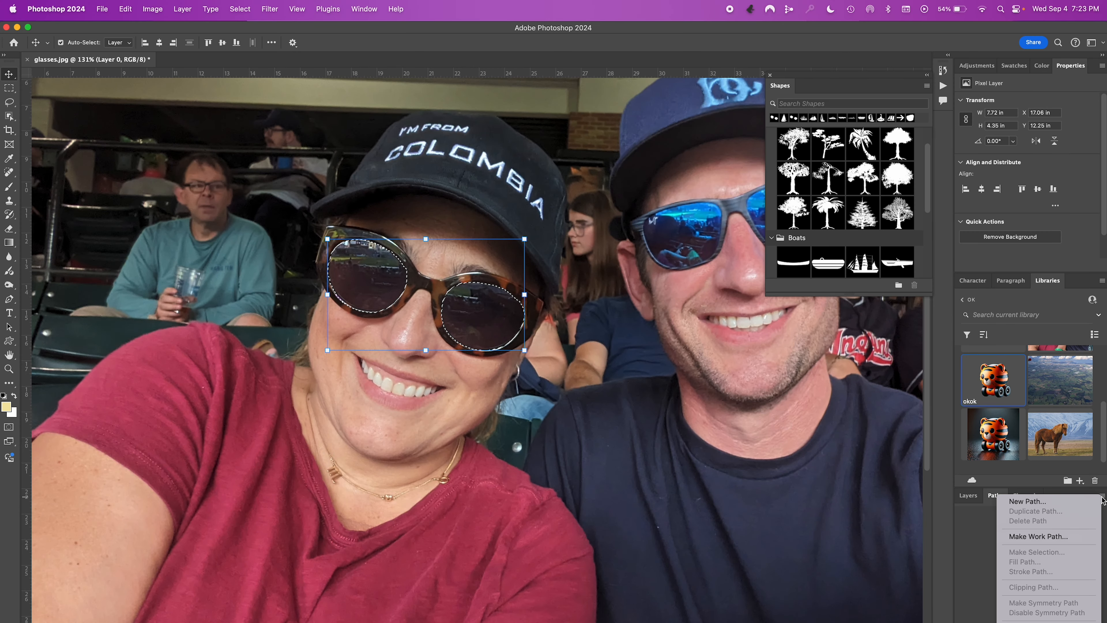
pyautogui.click(1045, 537)
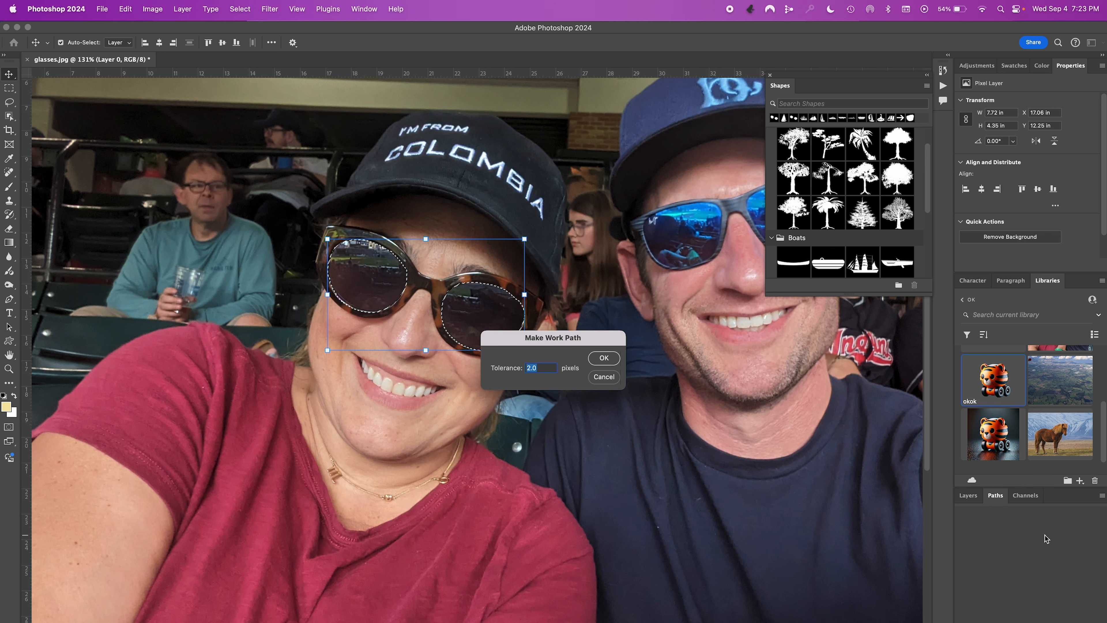
pyautogui.press('Return')
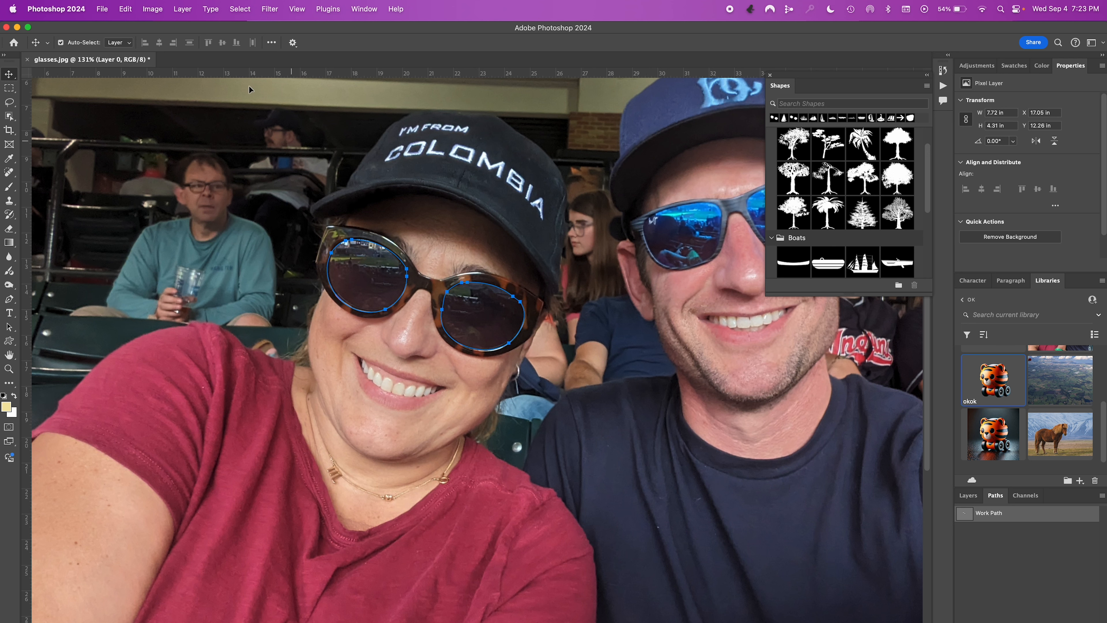
# Define the lens path as a custom shape named "glasses".
pyautogui.click(131, 9)
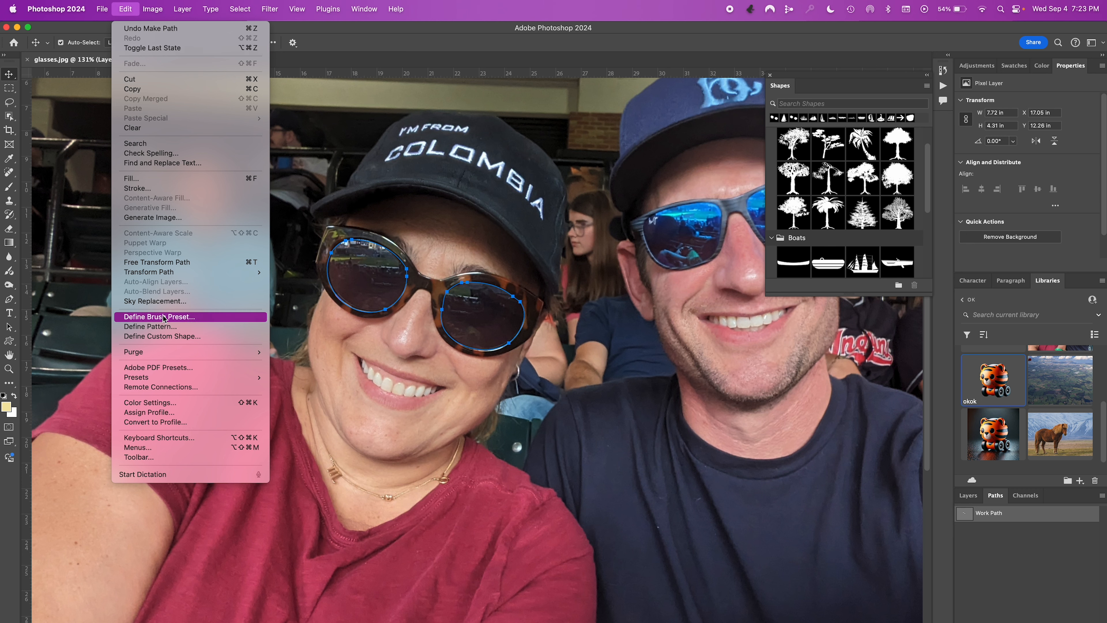
pyautogui.click(167, 337)
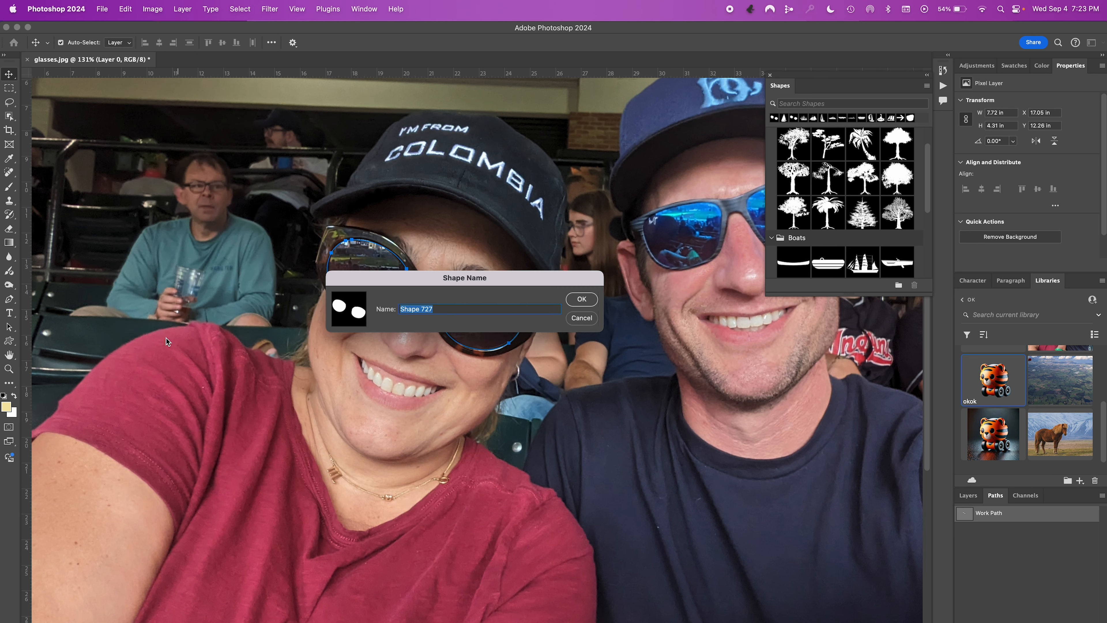
pyautogui.write('glasses')
pyautogui.press('Return')
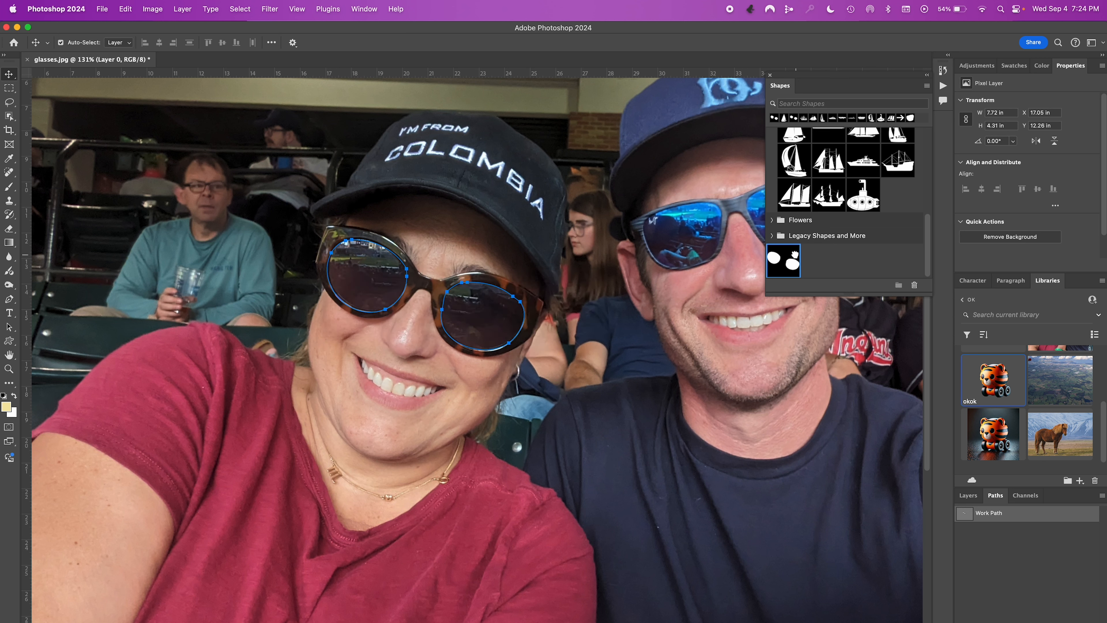
# Place the glasses custom shape on the photo over the man's sunglasses.
pyautogui.moveTo(784, 261); pyautogui.dragTo(677, 225)
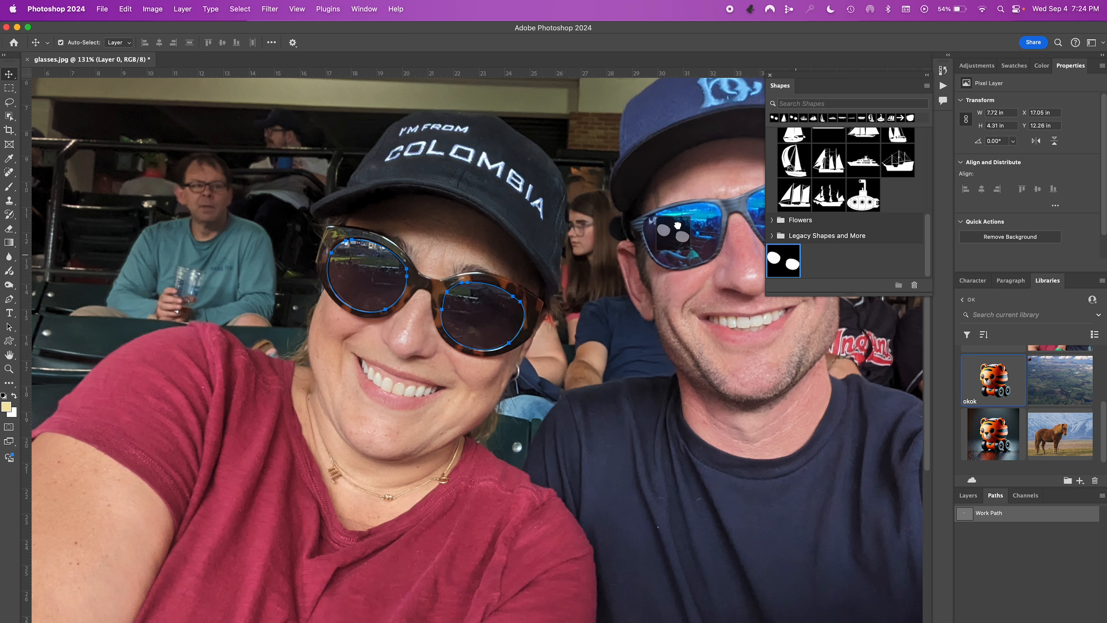